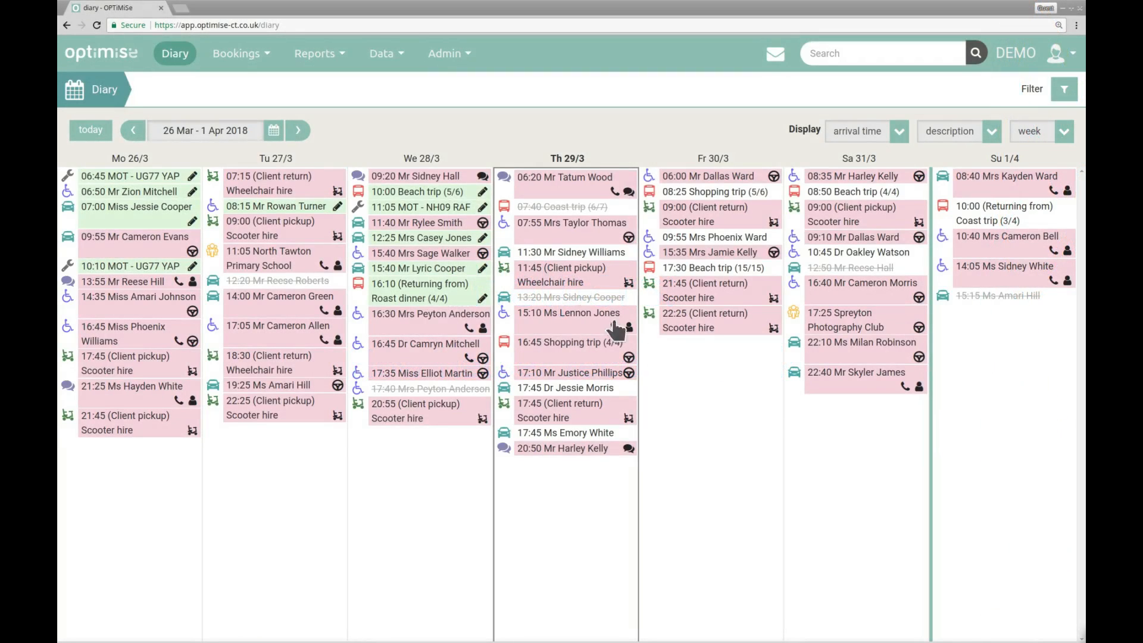
# Open the helpers list, sorted by surname, and open the first helper's record.
pyautogui.click(402, 63)
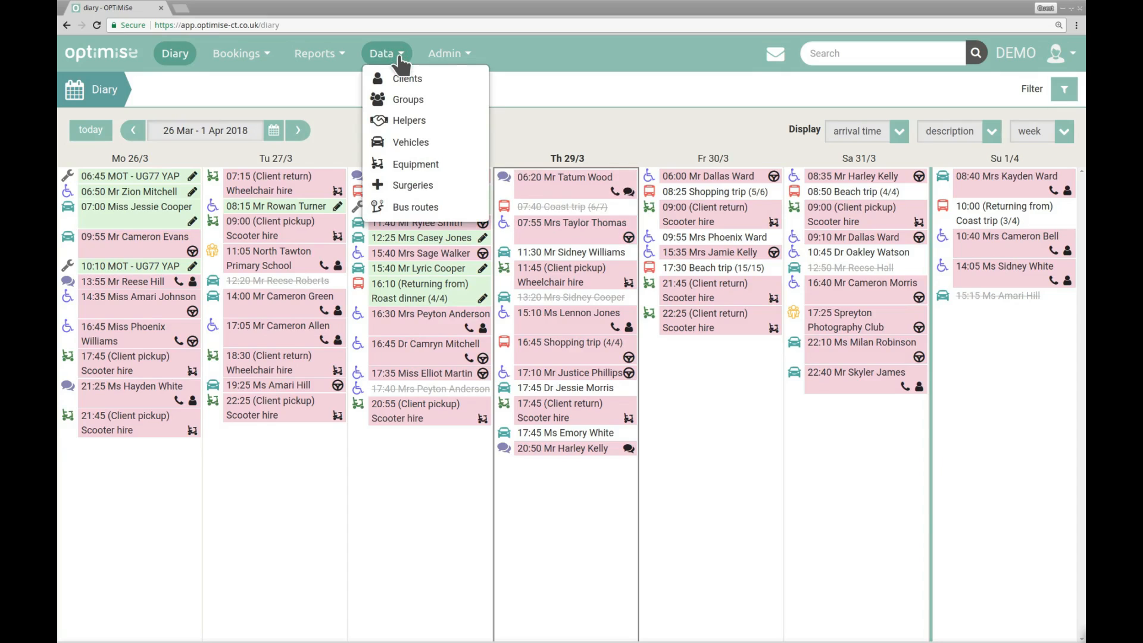
pyautogui.click(445, 124)
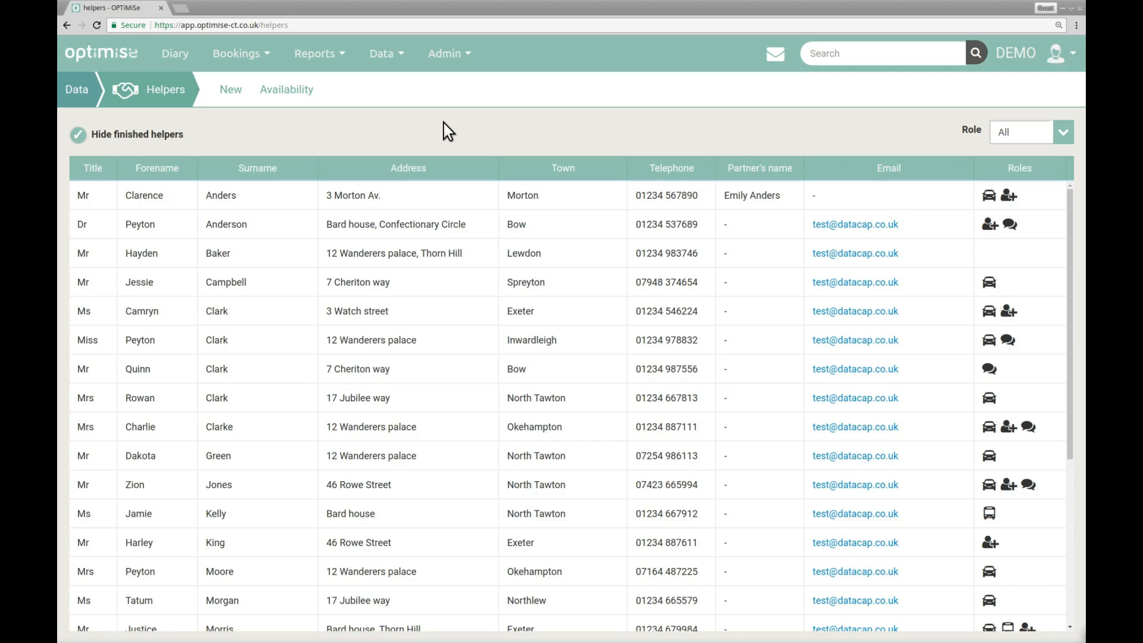
pyautogui.click(309, 174)
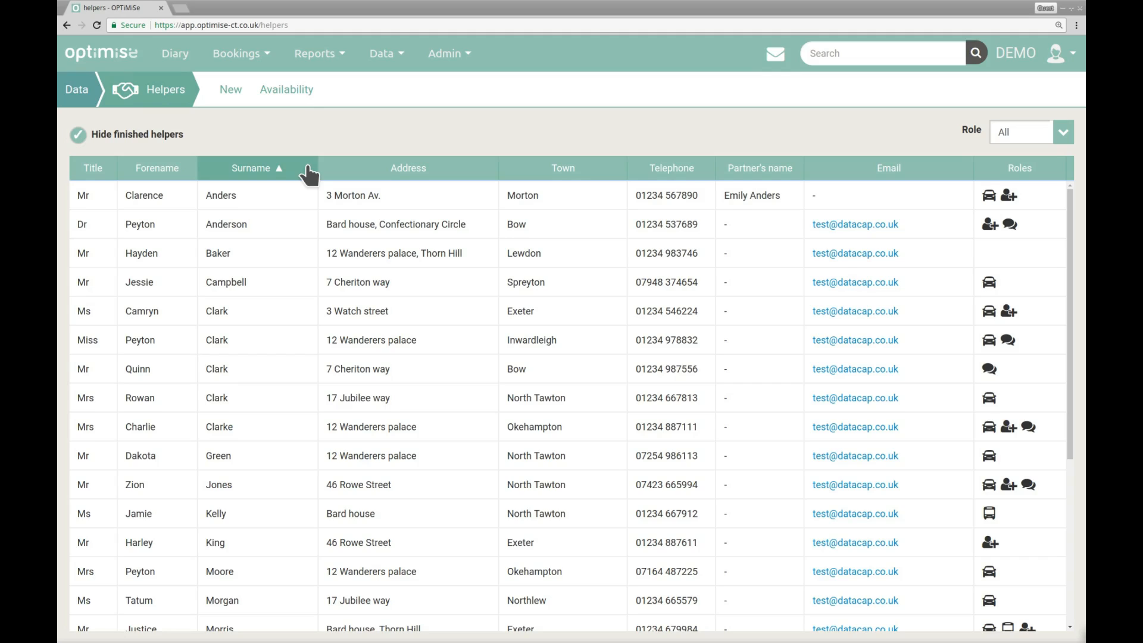
pyautogui.click(297, 195)
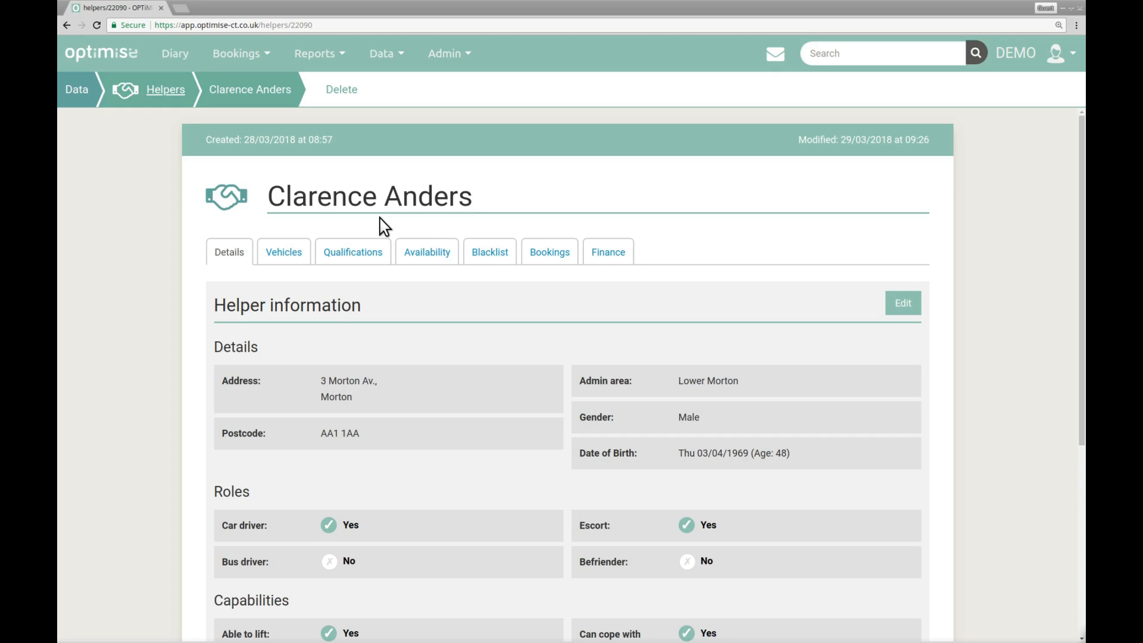
# Add "Lower" before the town name in the helper's address and save the record.
pyautogui.click(901, 310)
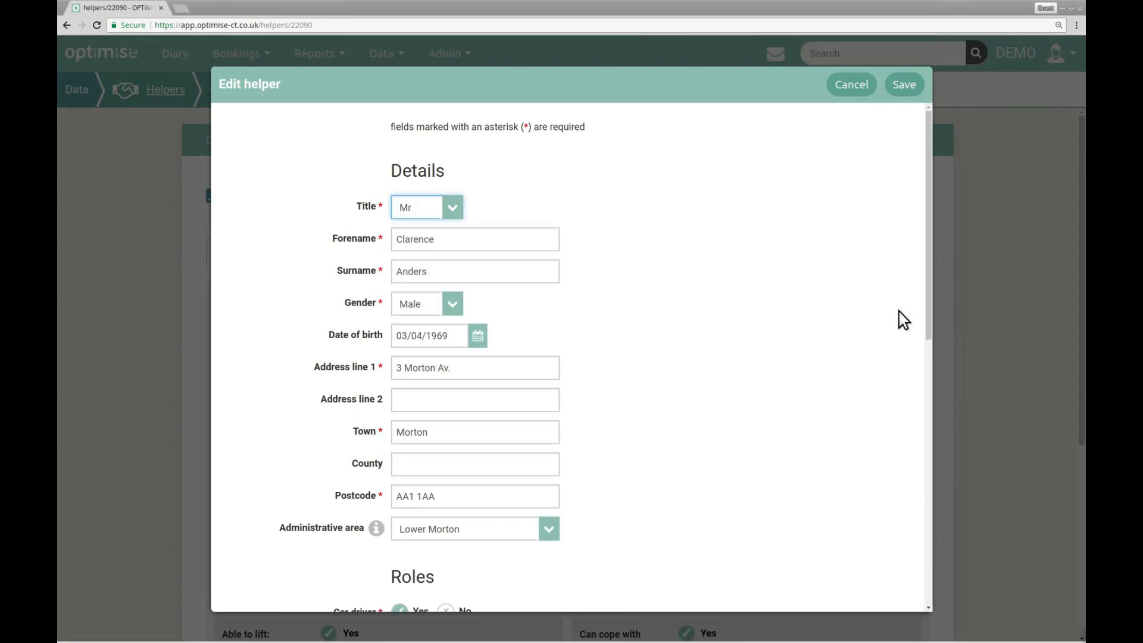
pyautogui.click(399, 430)
pyautogui.doubleClick(400, 430)
pyautogui.click(400, 430)
pyautogui.write('Lower')
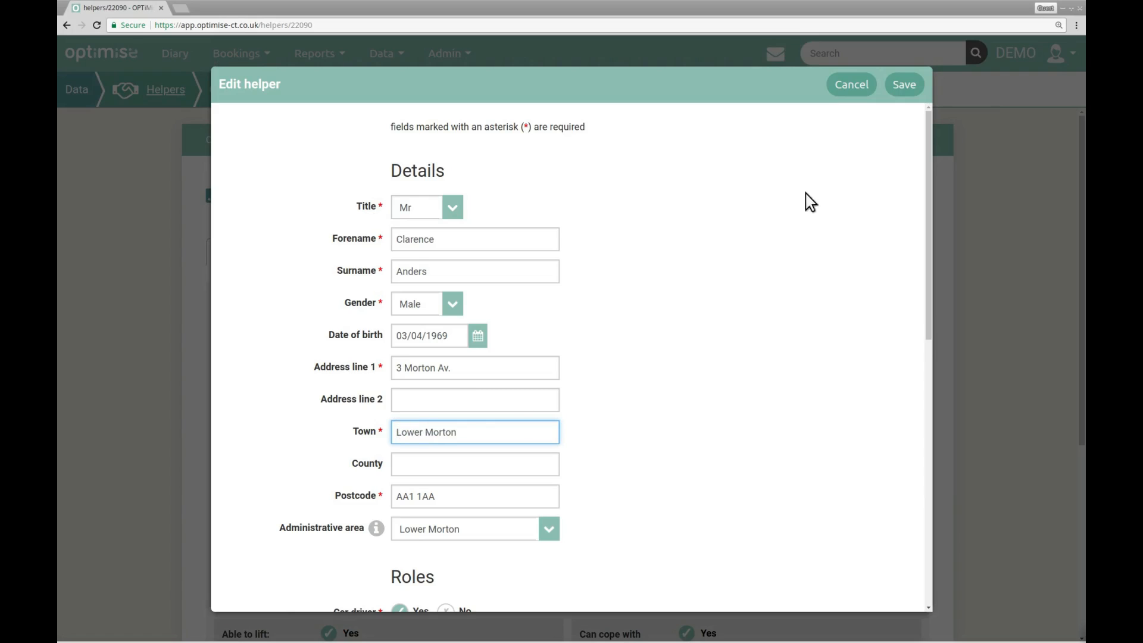
pyautogui.click(900, 91)
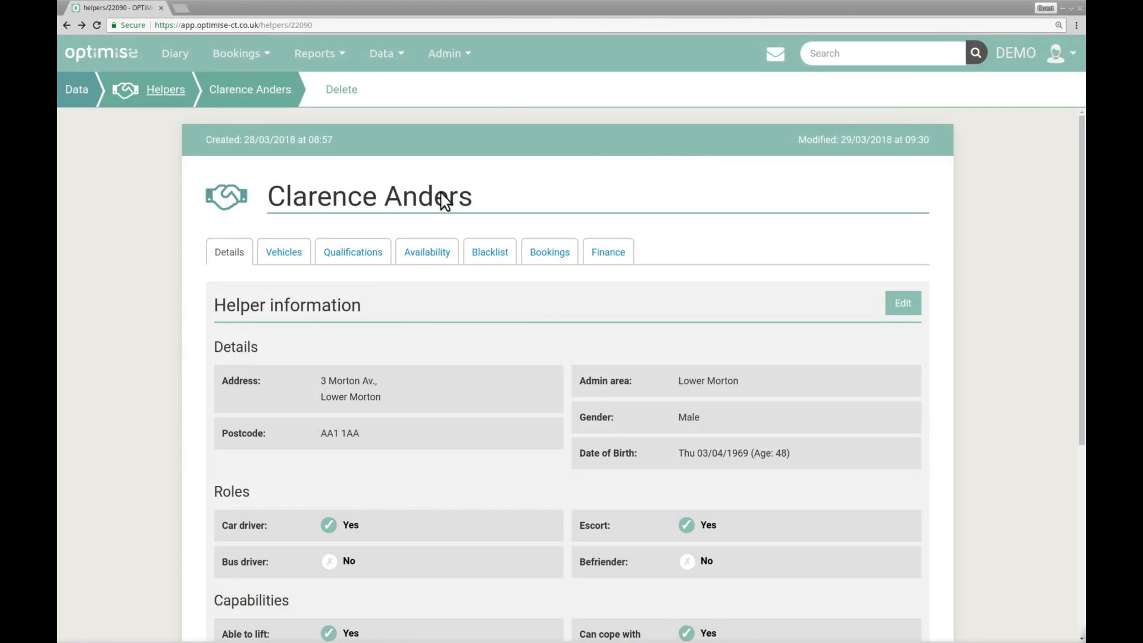
# Examine the helper's vehicles, the blank form for adding a vehicle, and the helper's qualifications.
pyautogui.click(291, 252)
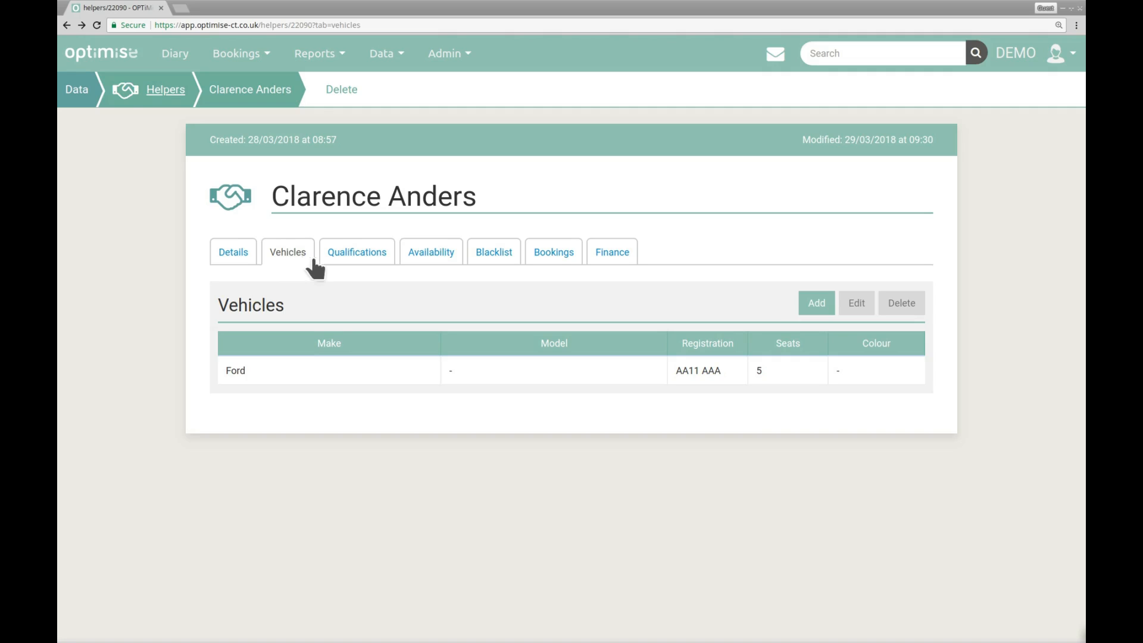
pyautogui.click(809, 305)
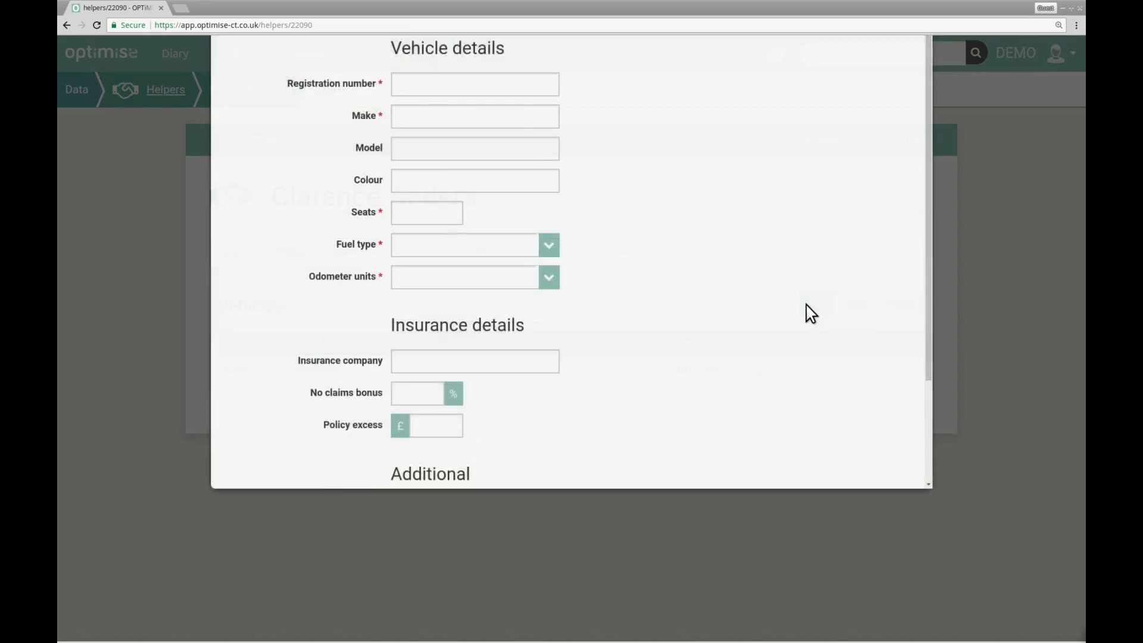
pyautogui.click(846, 85)
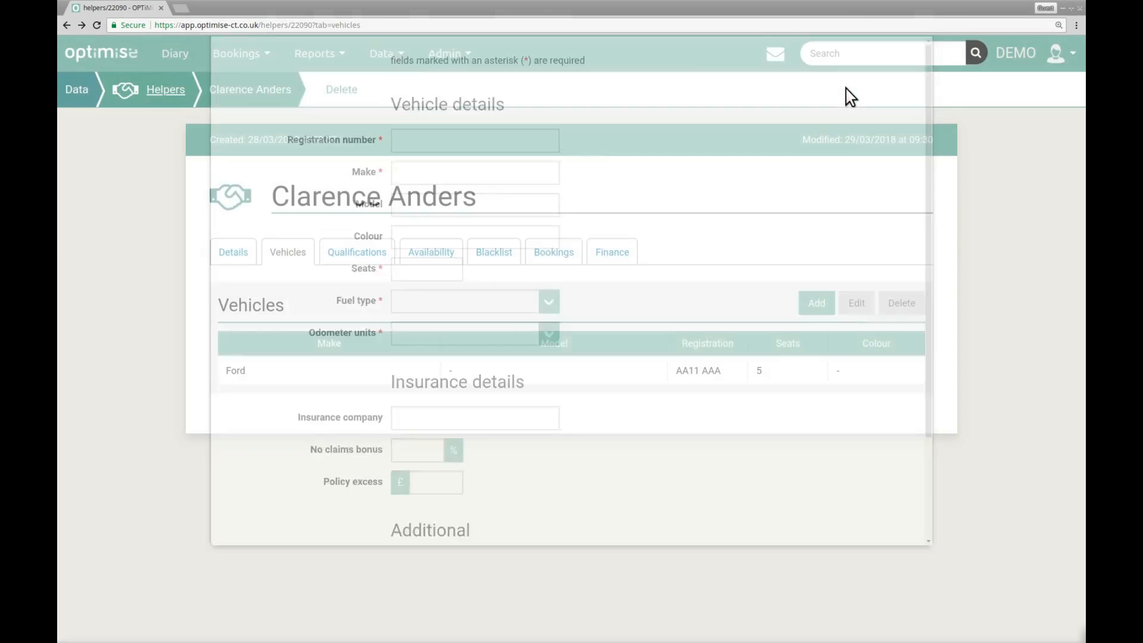
pyautogui.click(366, 250)
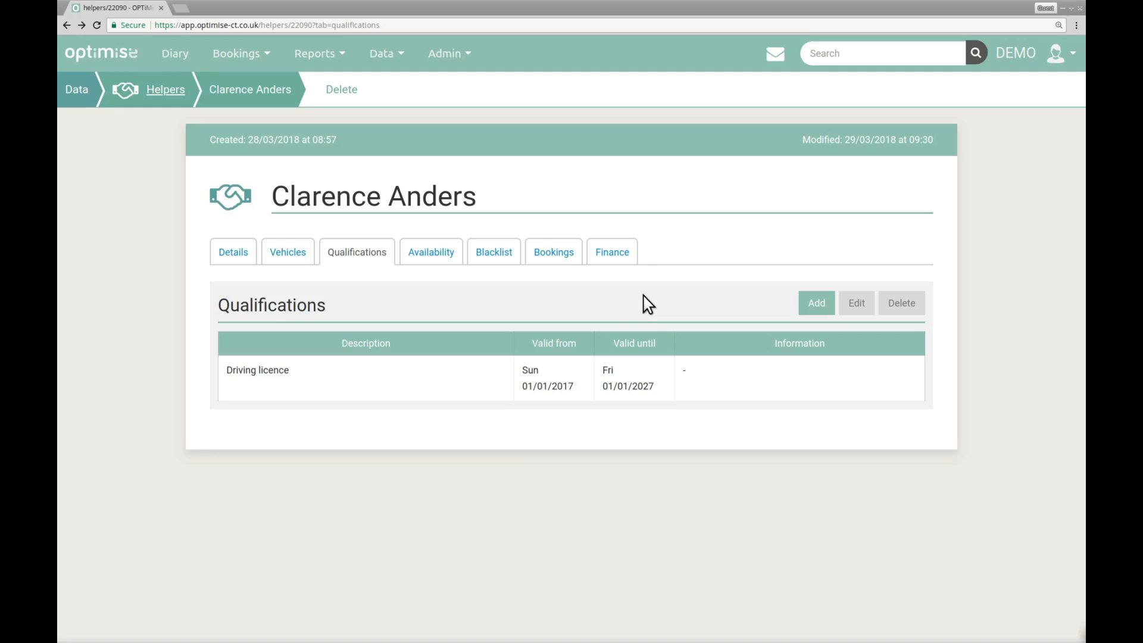
# Add a regular availability for the helper on Wednesday from 12:00 to 20:00.
pyautogui.click(444, 253)
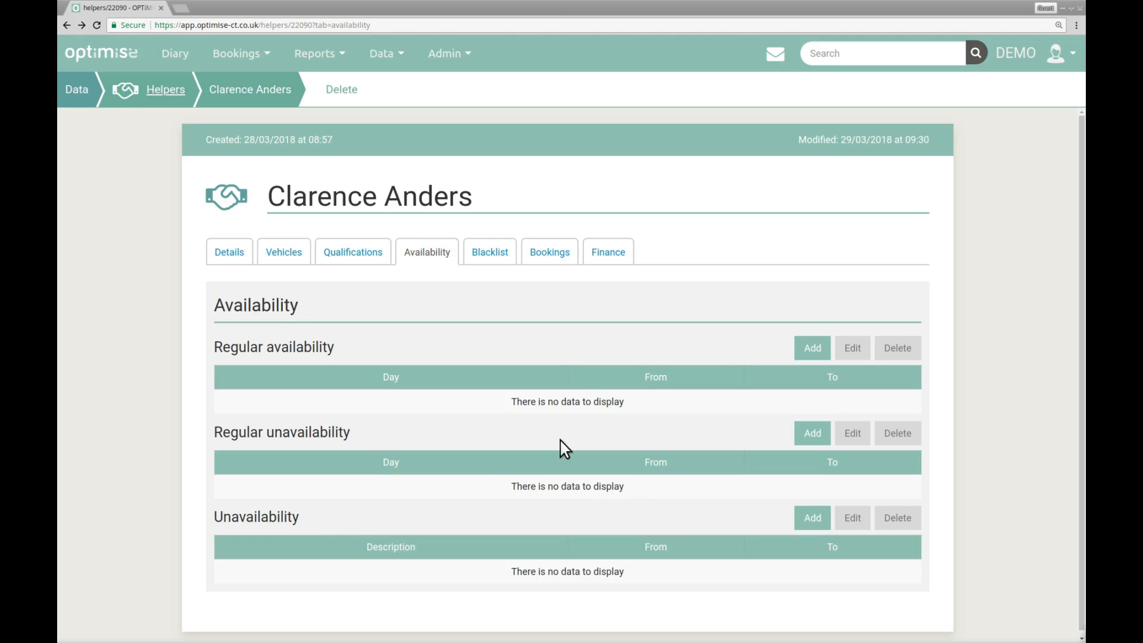
pyautogui.click(801, 354)
pyautogui.click(434, 266)
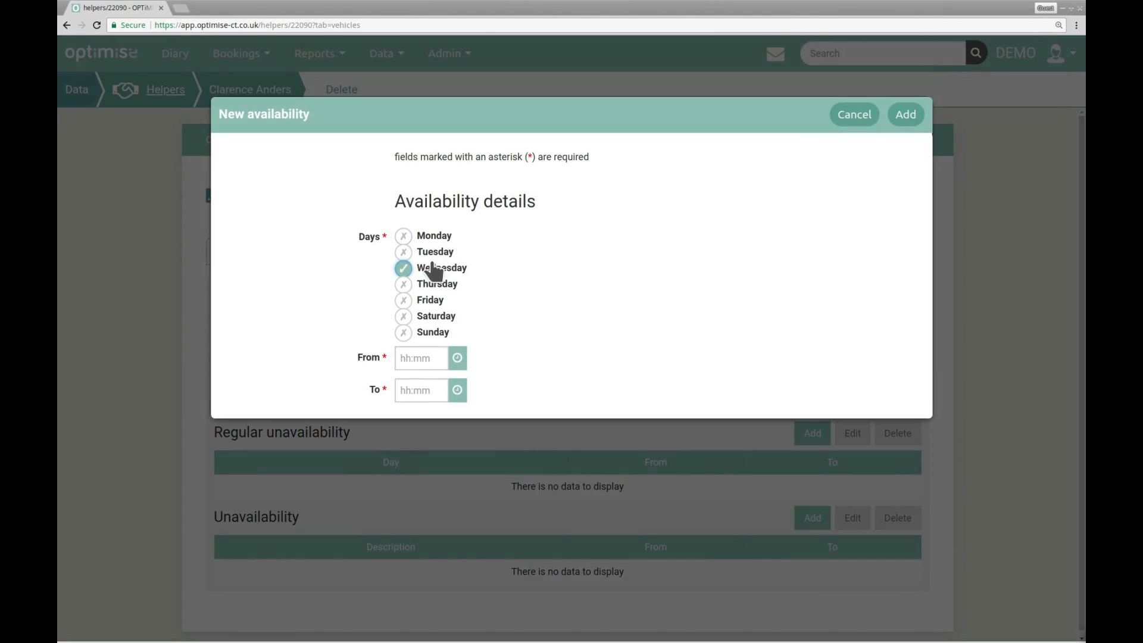
pyautogui.click(415, 358)
pyautogui.write('12')
pyautogui.click(417, 385)
pyautogui.write('20')
pyautogui.click(905, 115)
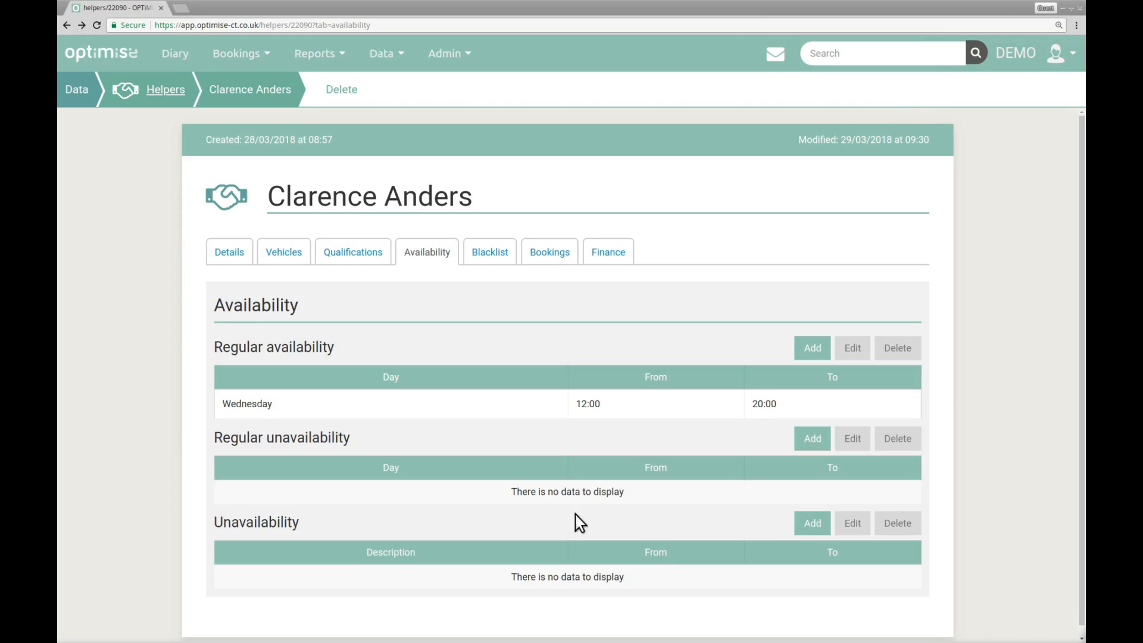
# Add a one-off unavailability for the helper from 04/04/2018 to 04/04/2018, without a description.
pyautogui.click(807, 526)
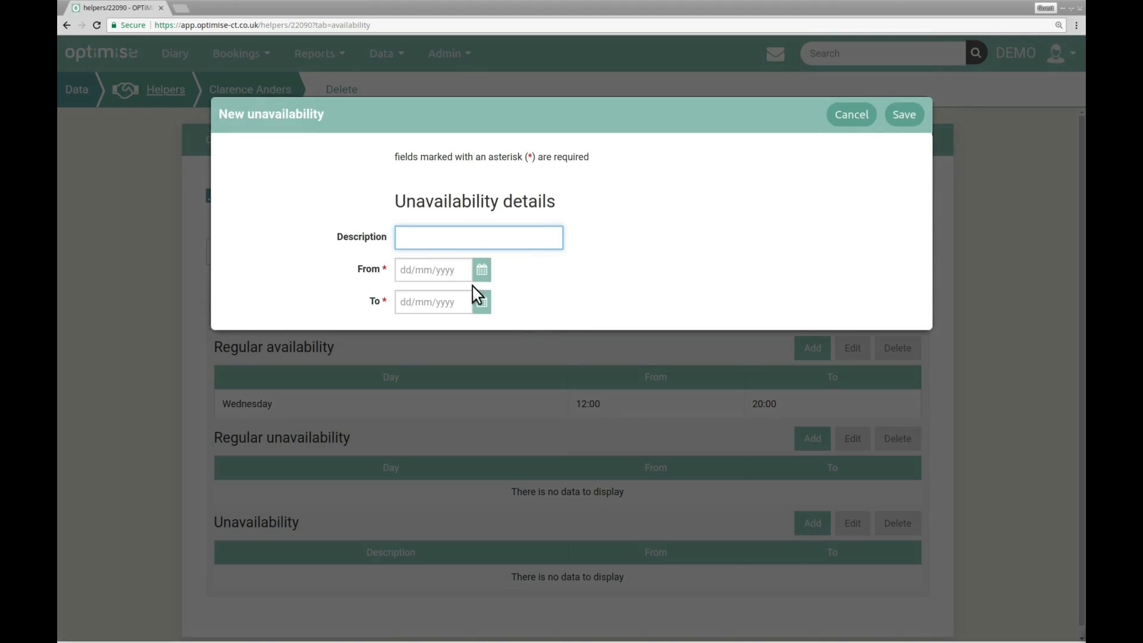
pyautogui.click(482, 271)
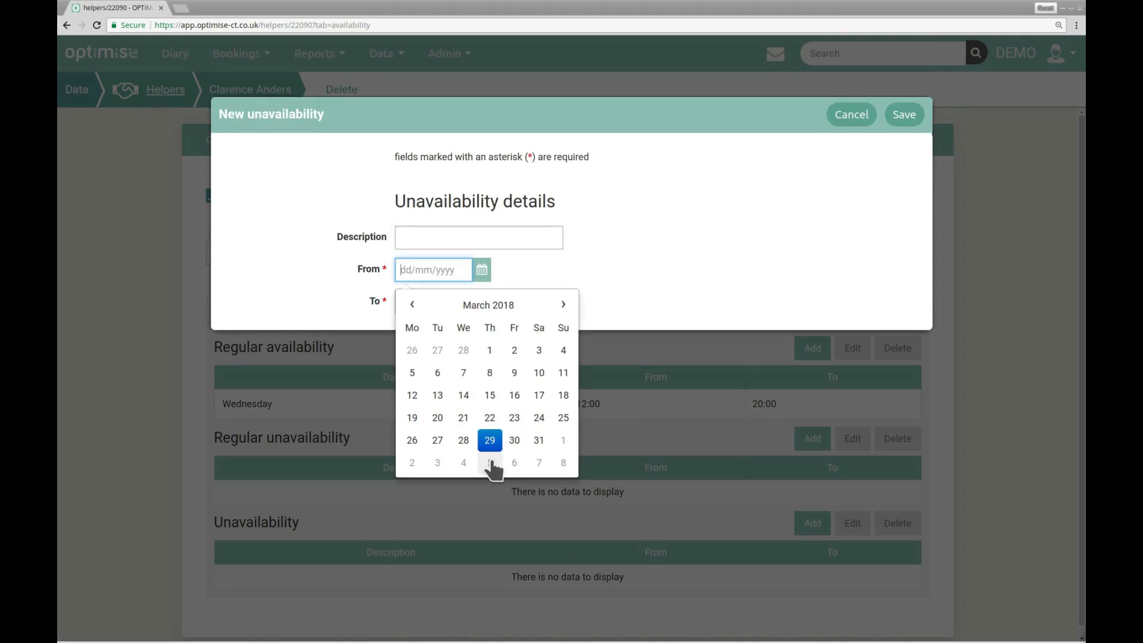
pyautogui.click(465, 462)
pyautogui.click(481, 302)
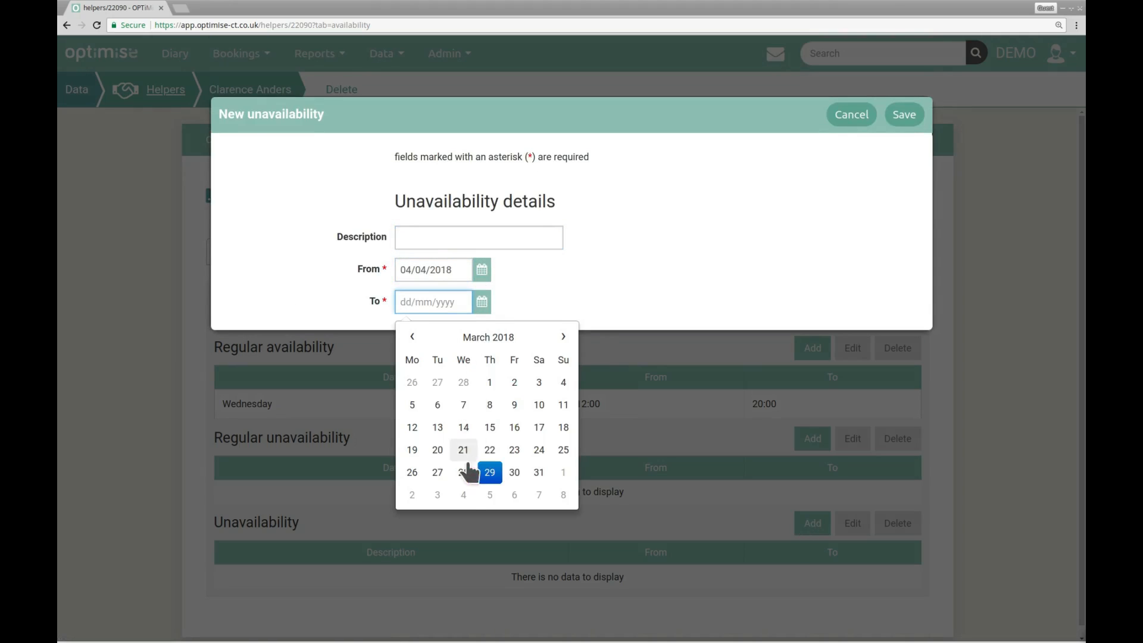
pyautogui.click(463, 494)
pyautogui.click(899, 114)
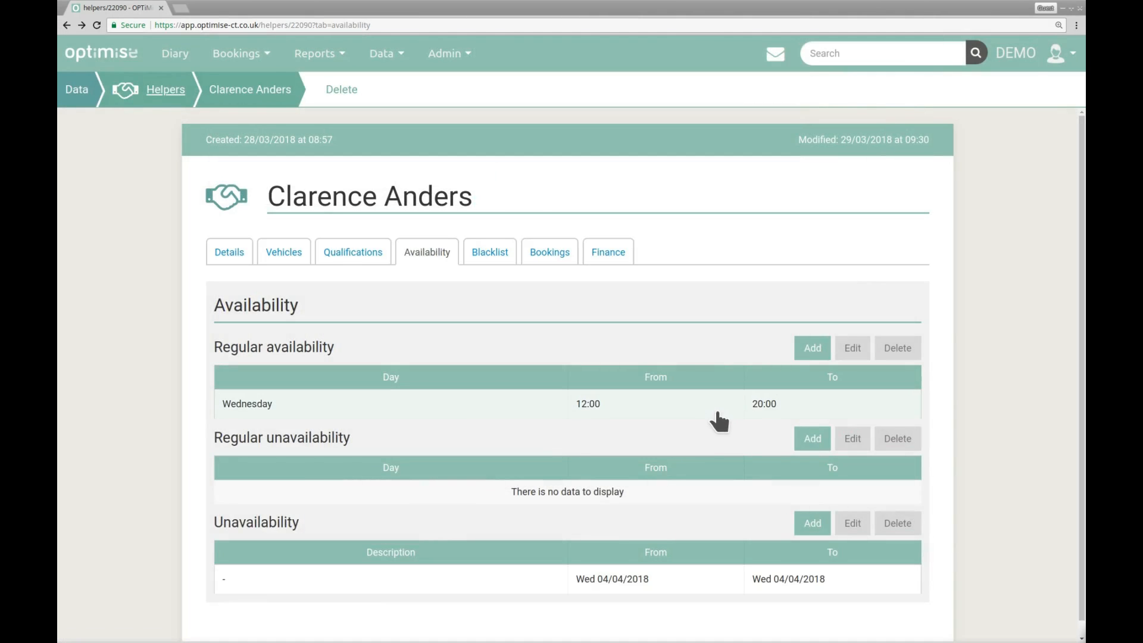
pyautogui.click(718, 411)
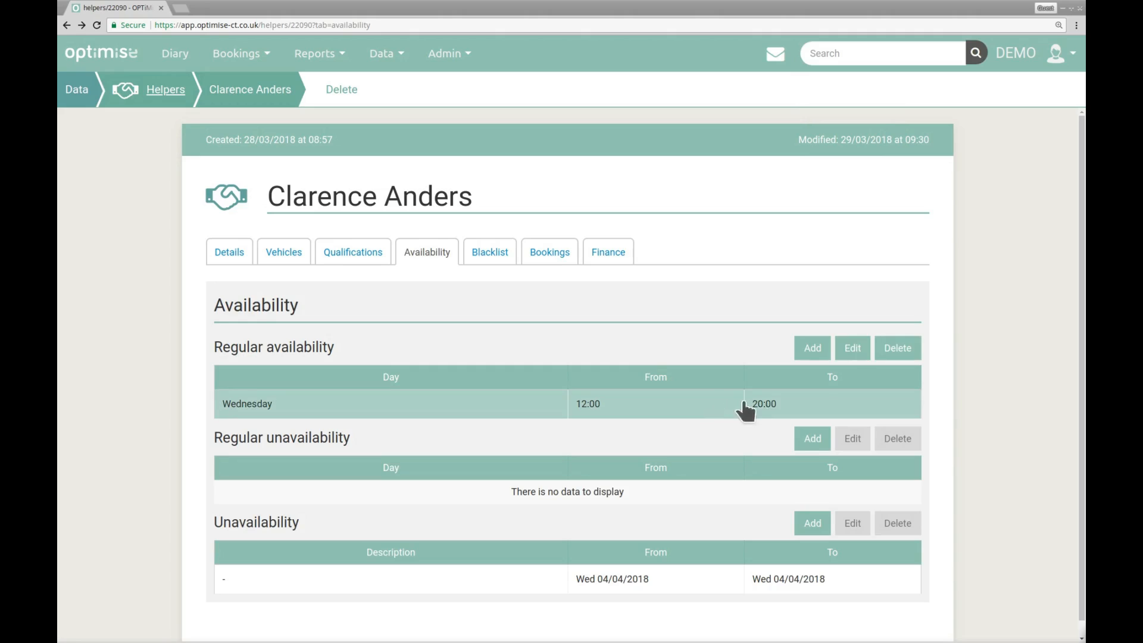
# Examine the helper's blacklist and the blank form for blacklisting a client, without adding an entry.
pyautogui.click(510, 253)
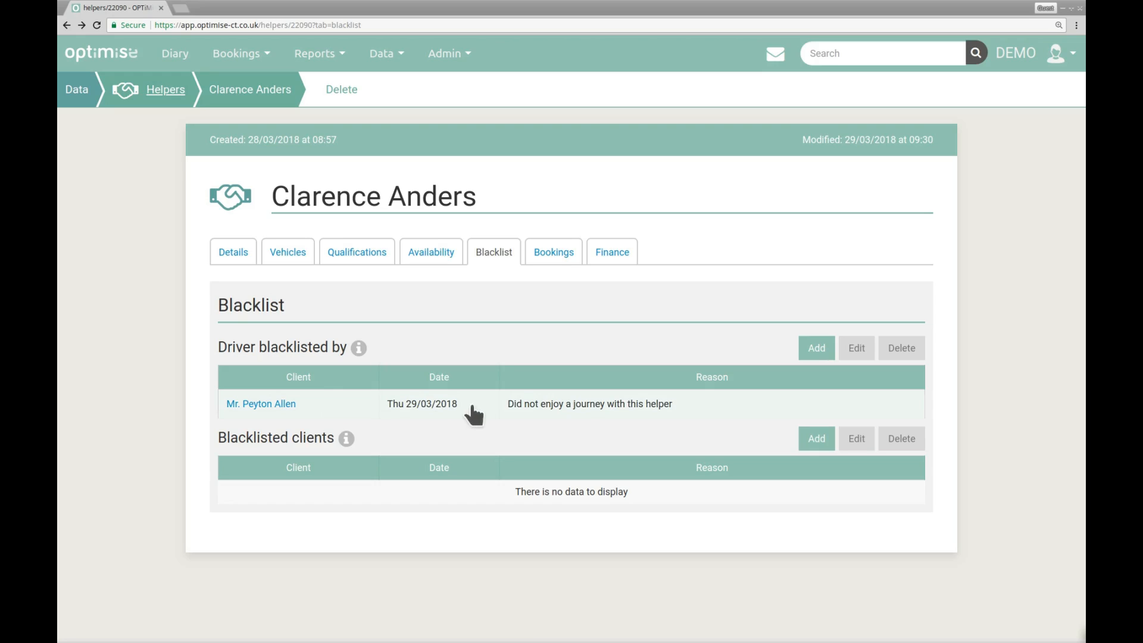
pyautogui.click(813, 443)
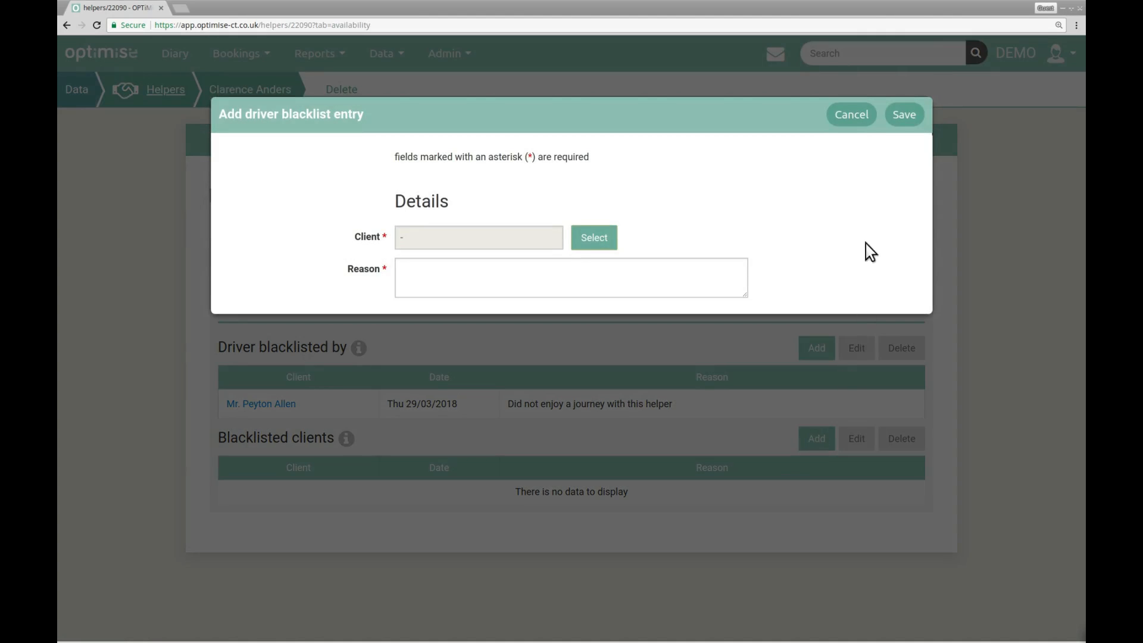
pyautogui.click(852, 119)
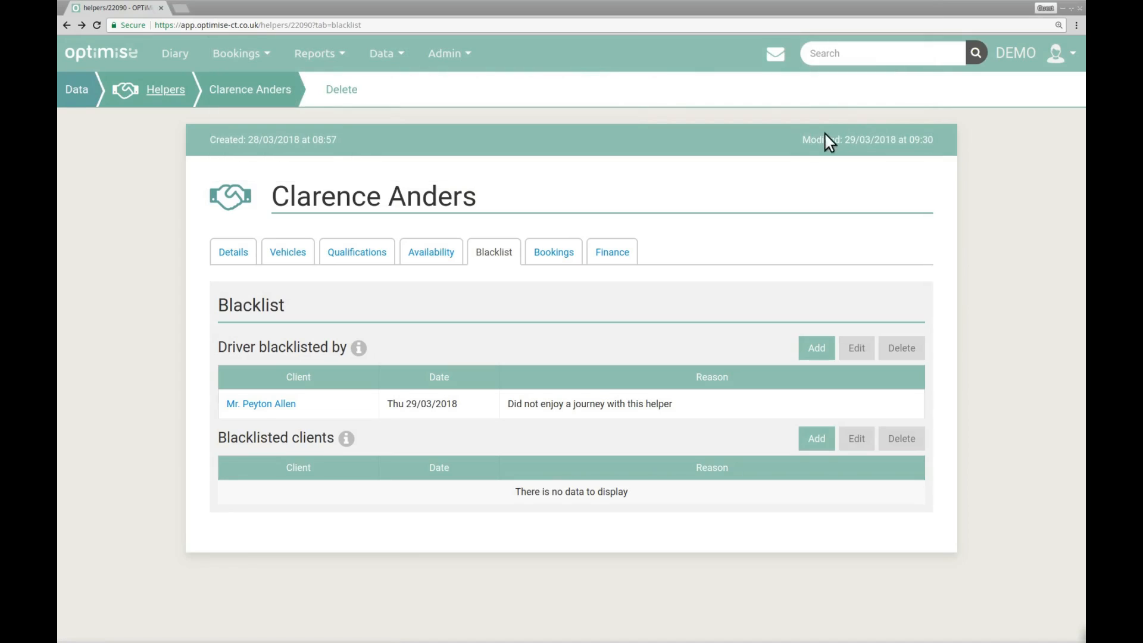
# List the helper's bookings with a start date of 01/03/2018 and export them as CSV.
pyautogui.click(573, 253)
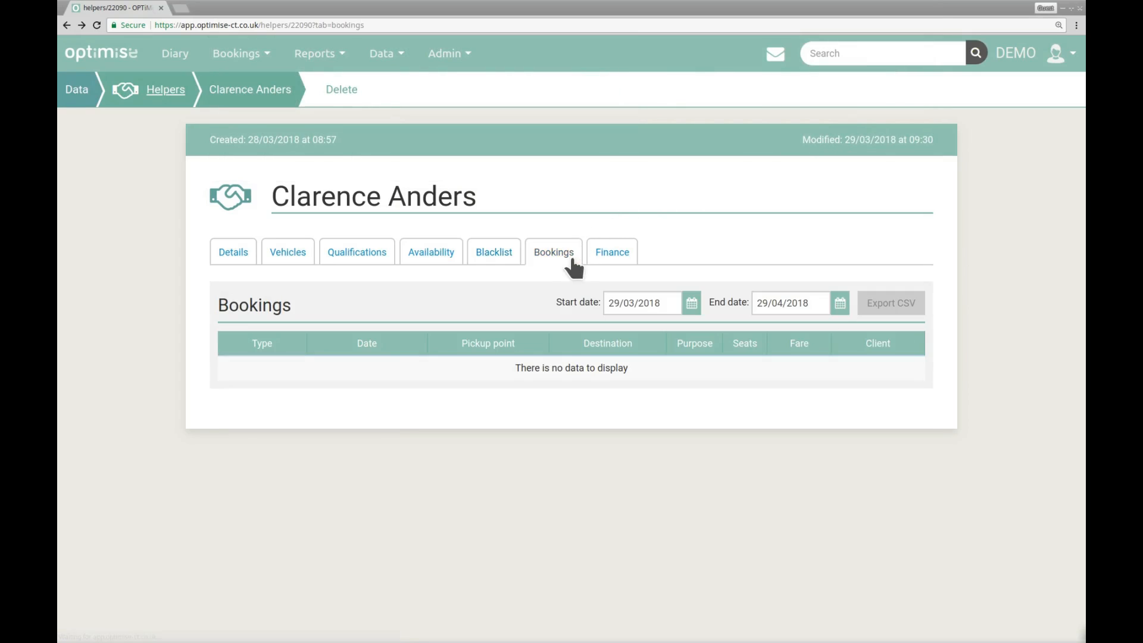
pyautogui.click(692, 304)
pyautogui.click(723, 383)
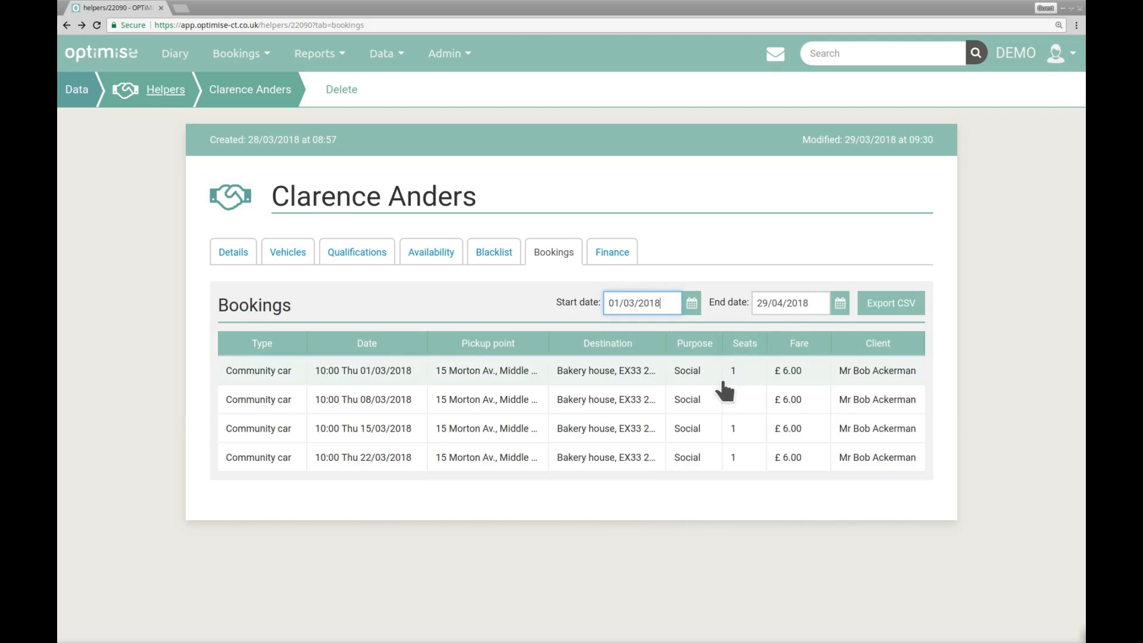
pyautogui.click(865, 320)
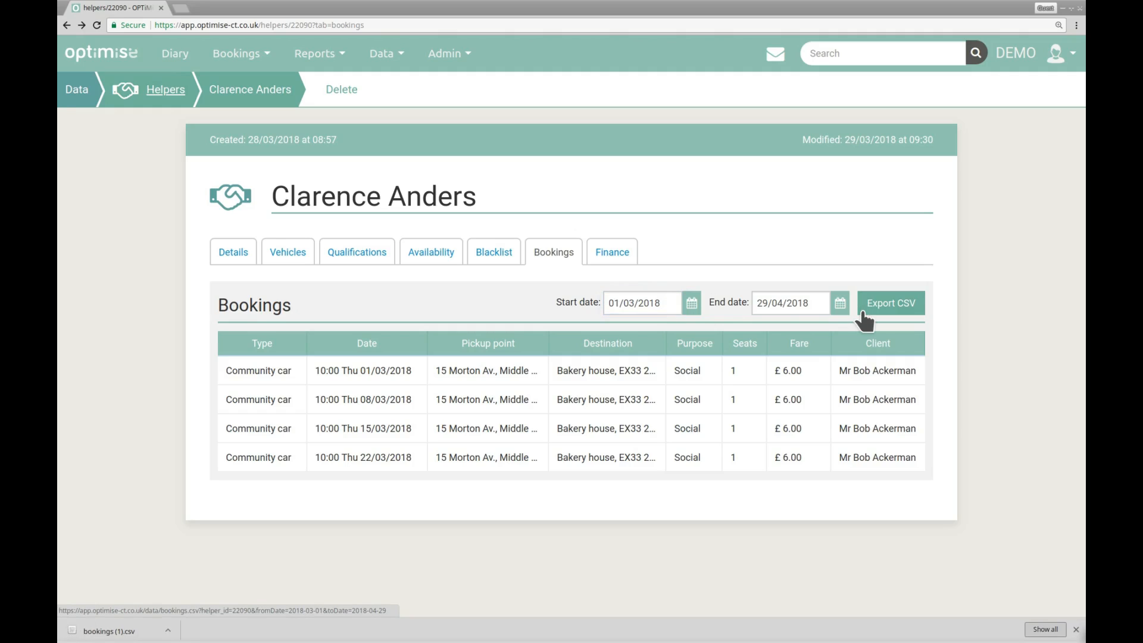
pyautogui.click(1077, 630)
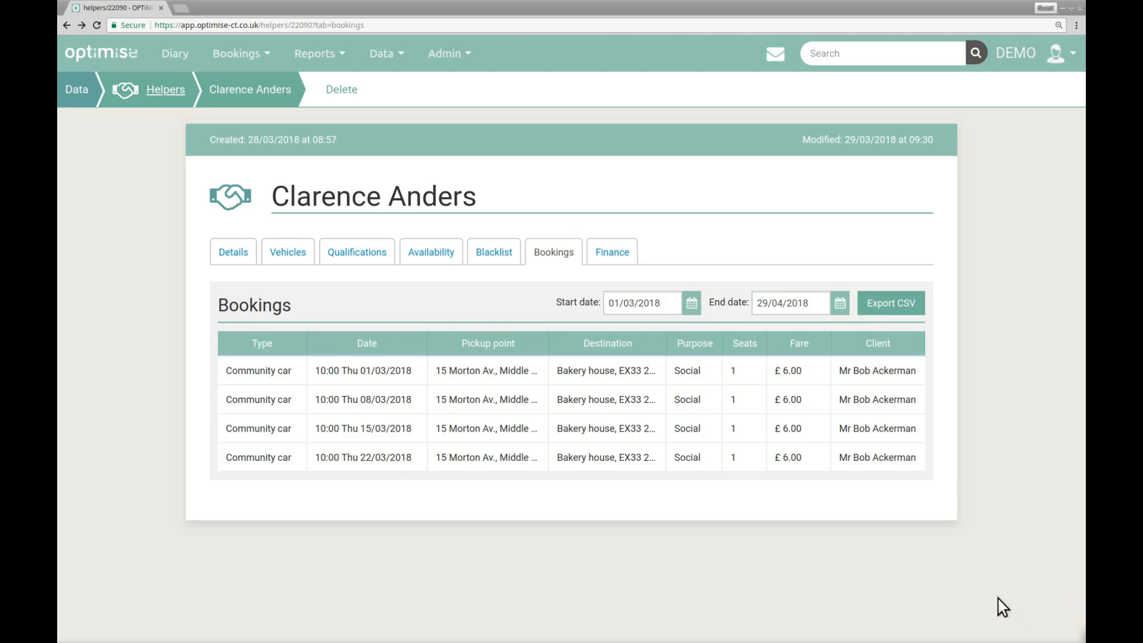
# Examine the details of the community car booking on 01/03/2018 and the helper's finance overview.
pyautogui.click(719, 374)
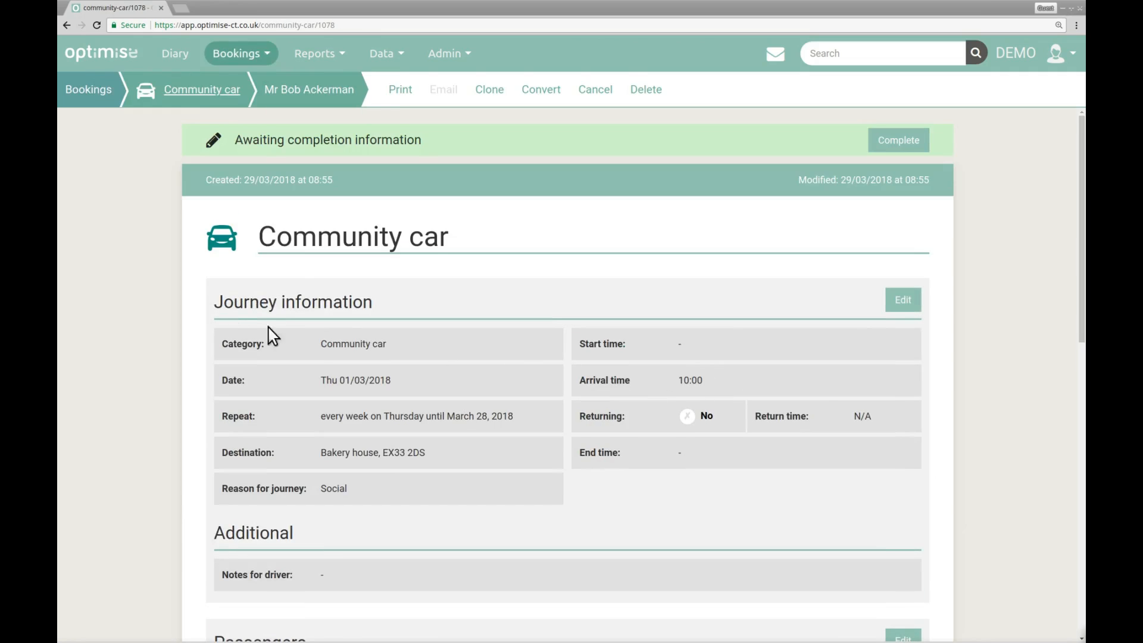
pyautogui.click(67, 24)
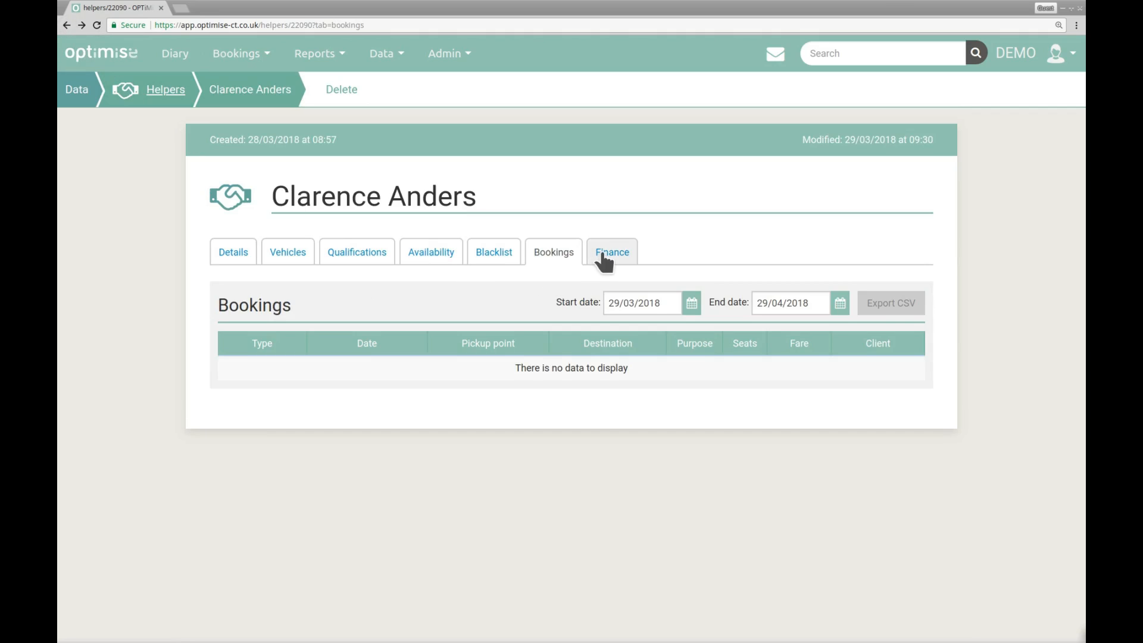
pyautogui.click(606, 256)
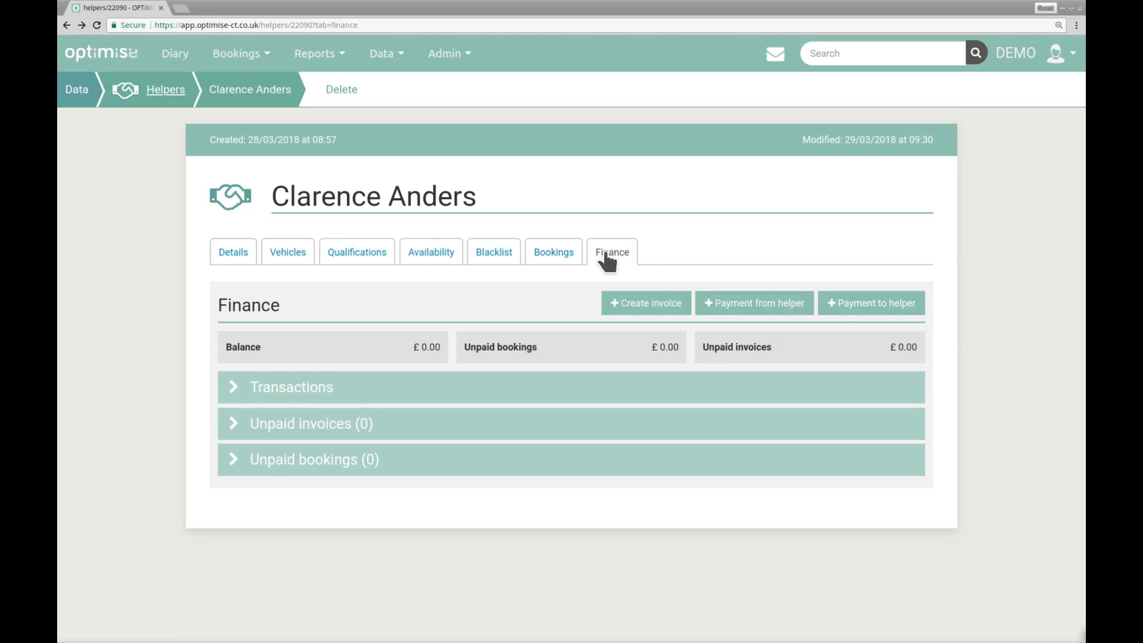